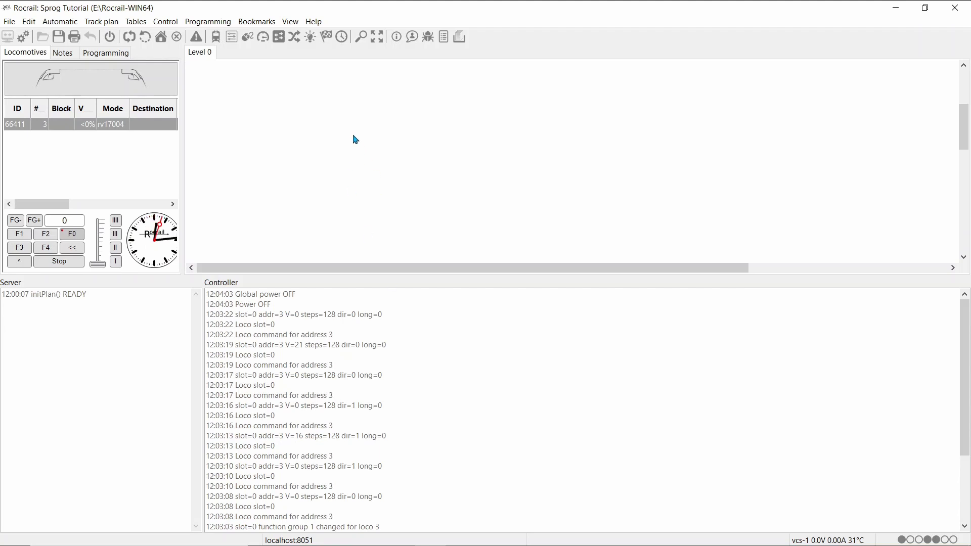
- Open Rocrail's Help menu
click(312, 21)
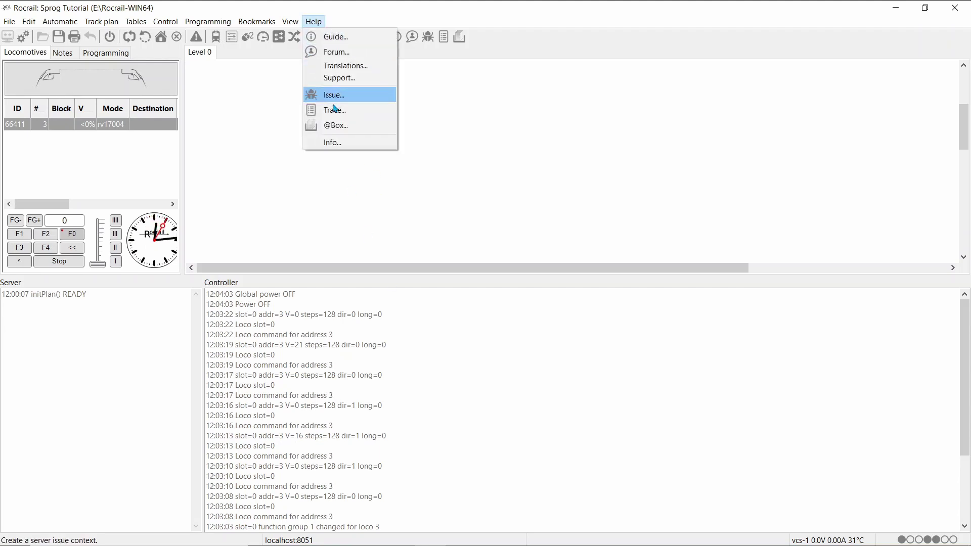
- Launch the online Rocrail guide and go to its Command Stations section
click(334, 37)
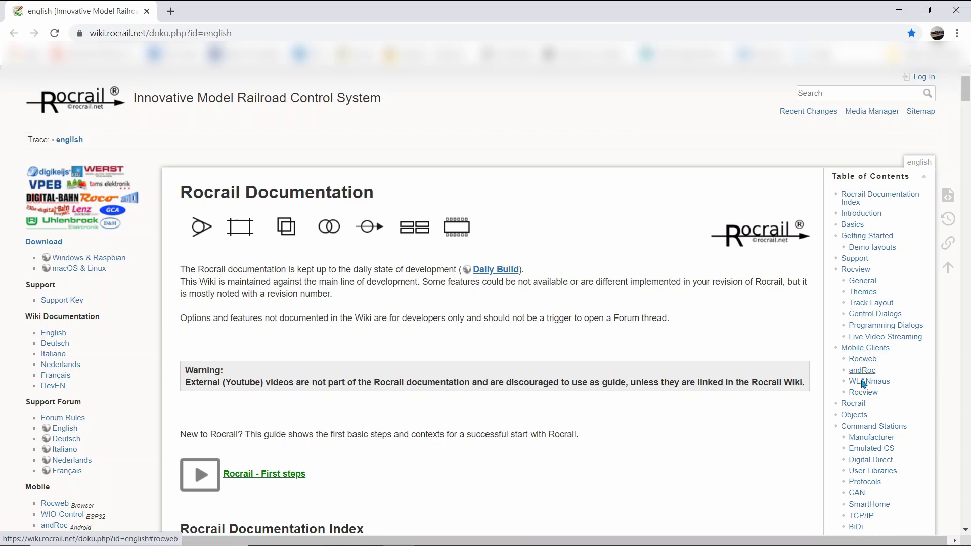
click(858, 428)
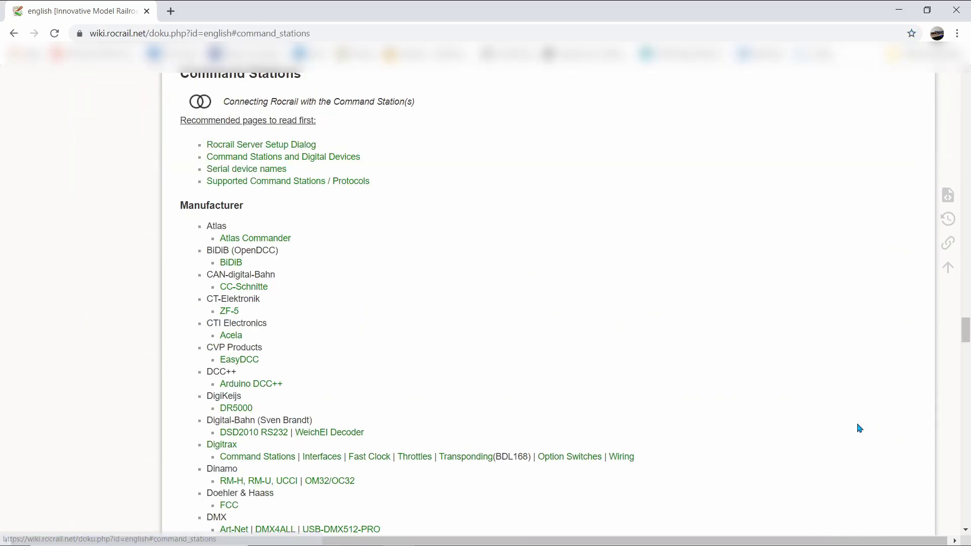
scroll(693, 307, down, 2)
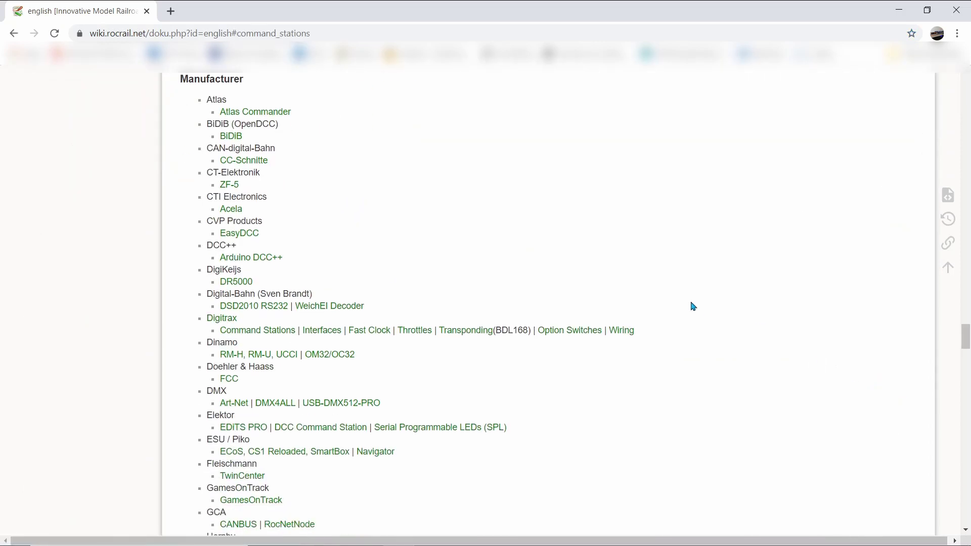
scroll(310, 362, down, 1)
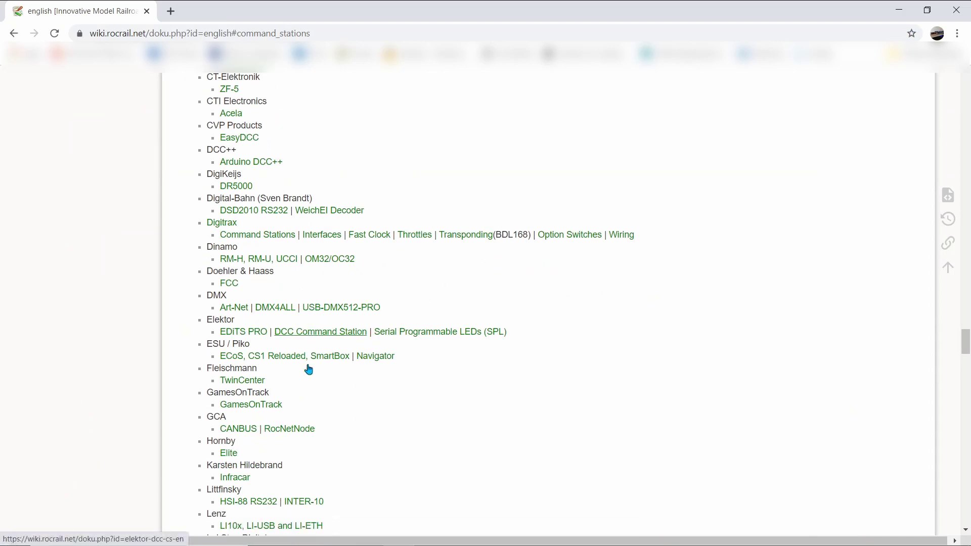
- Open the ESU ECoS documentation page and scroll down to its Setup section
click(233, 331)
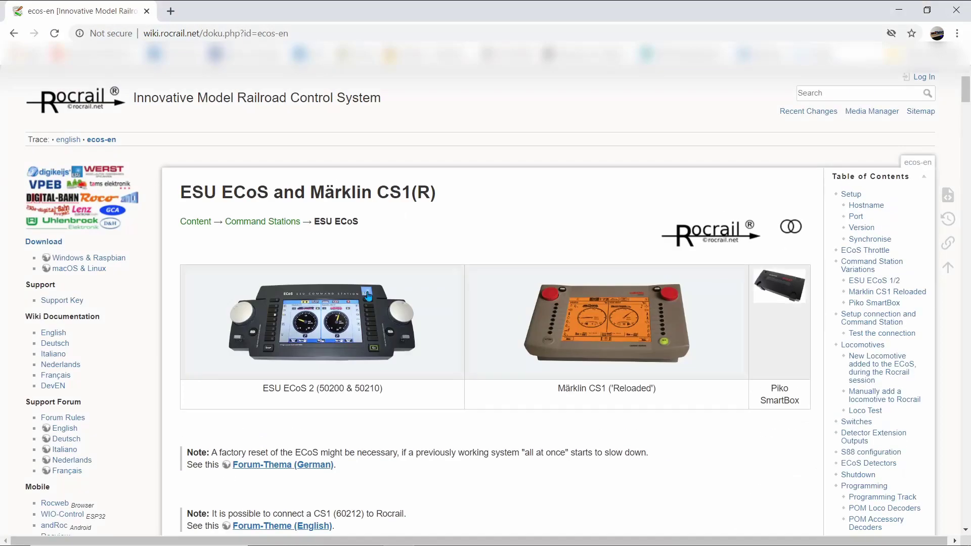
scroll(368, 295, down, 5)
scroll(368, 294, down, 2)
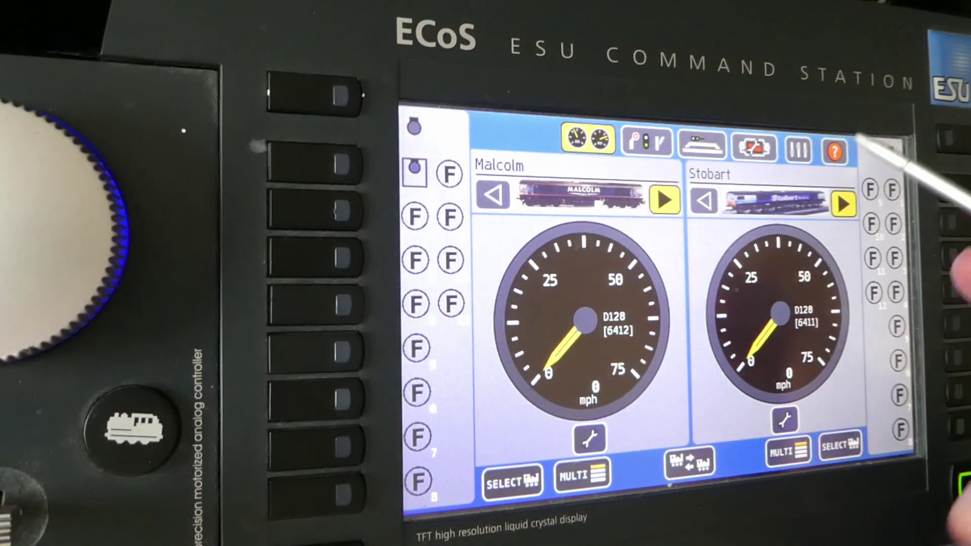
click(801, 150)
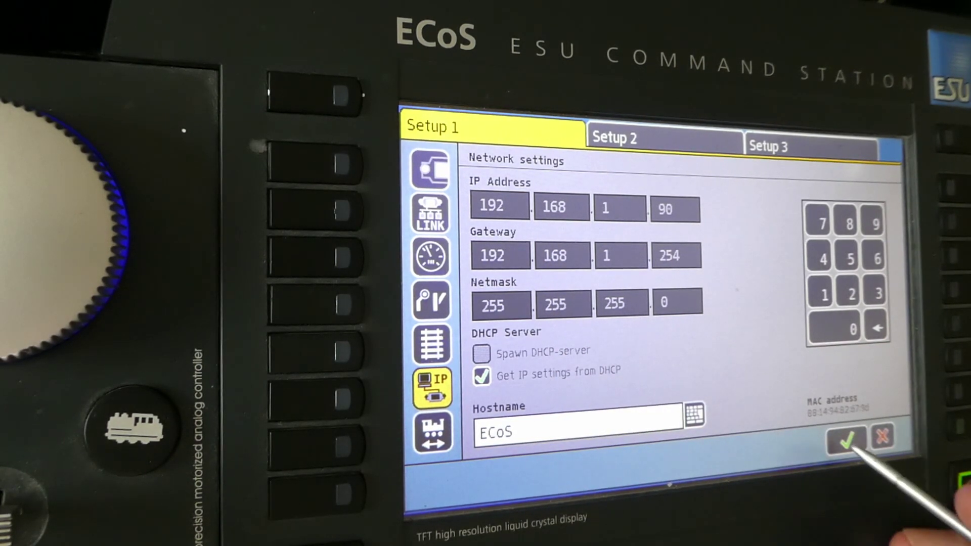
click(846, 439)
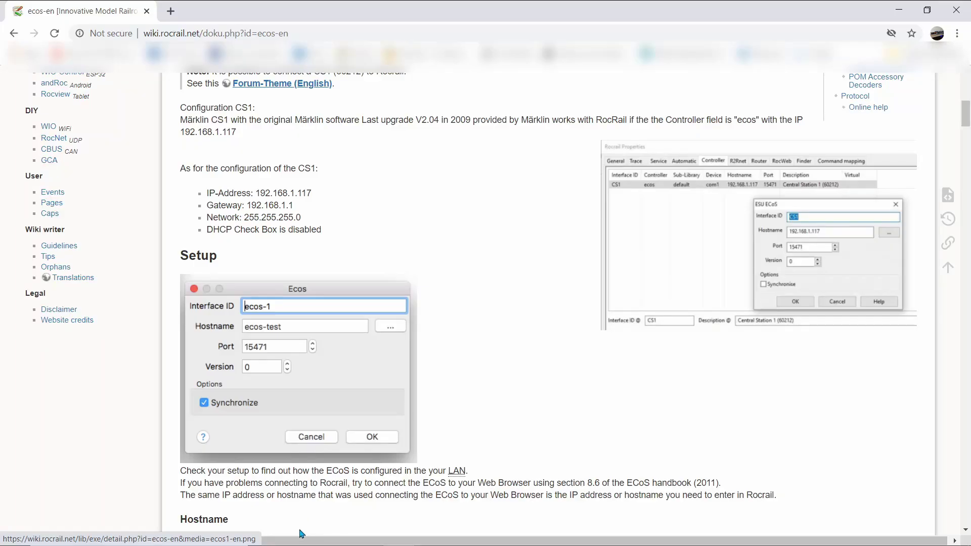
- Delete the Sprog controller on com5 from Rocrail Properties, leaving only vcs-1
click(430, 537)
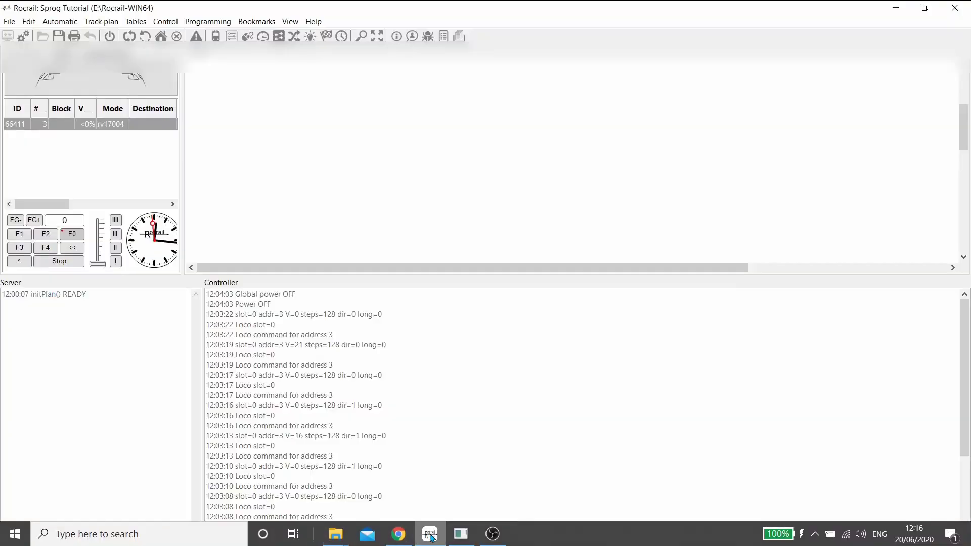
click(6, 26)
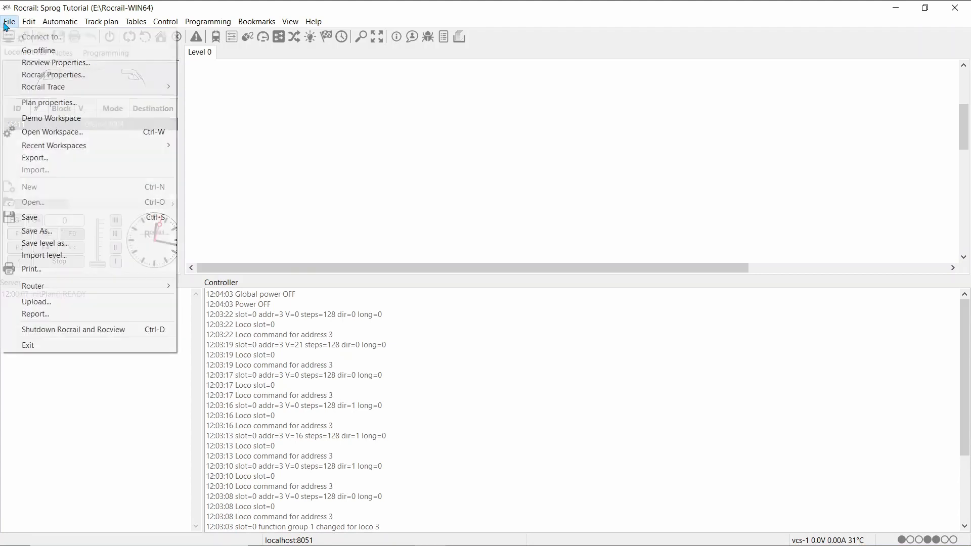
mouse_move(59, 90)
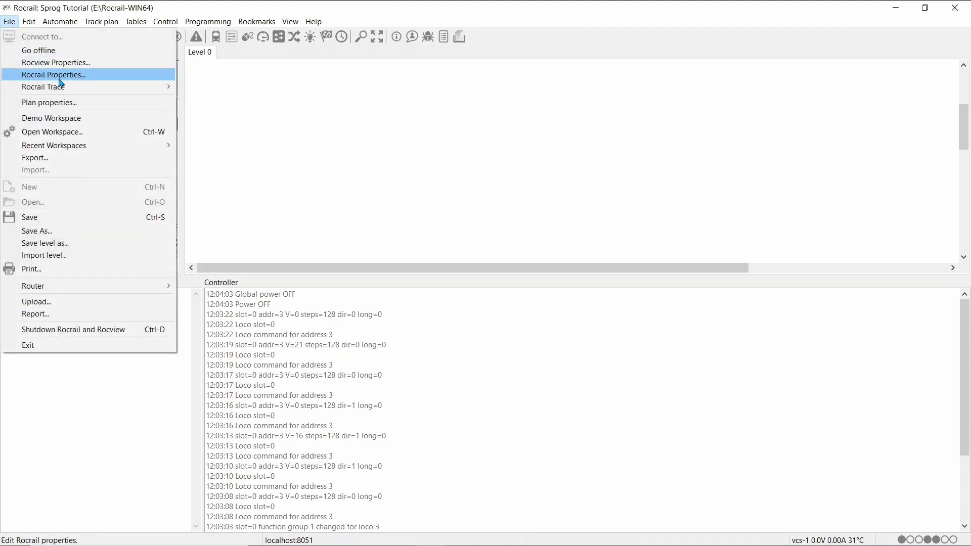
click(60, 76)
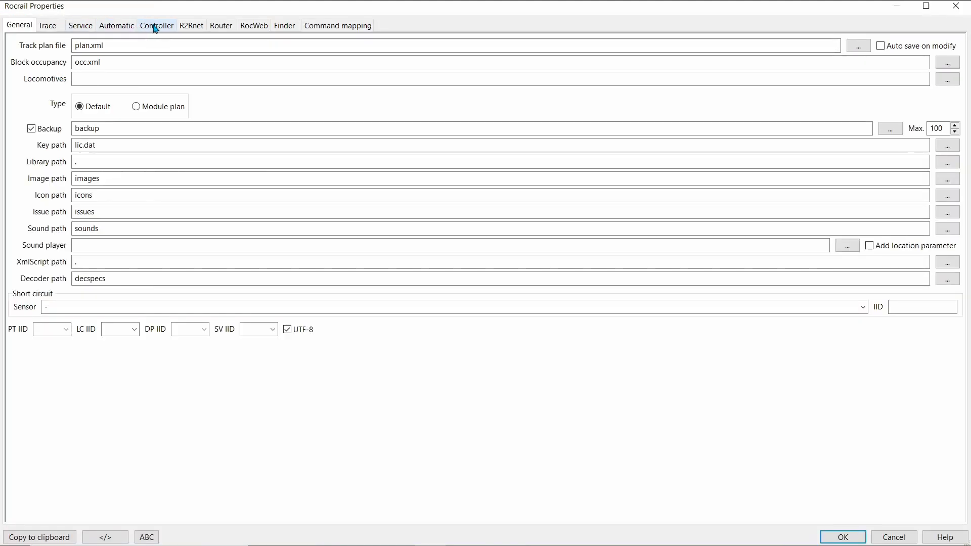
click(155, 28)
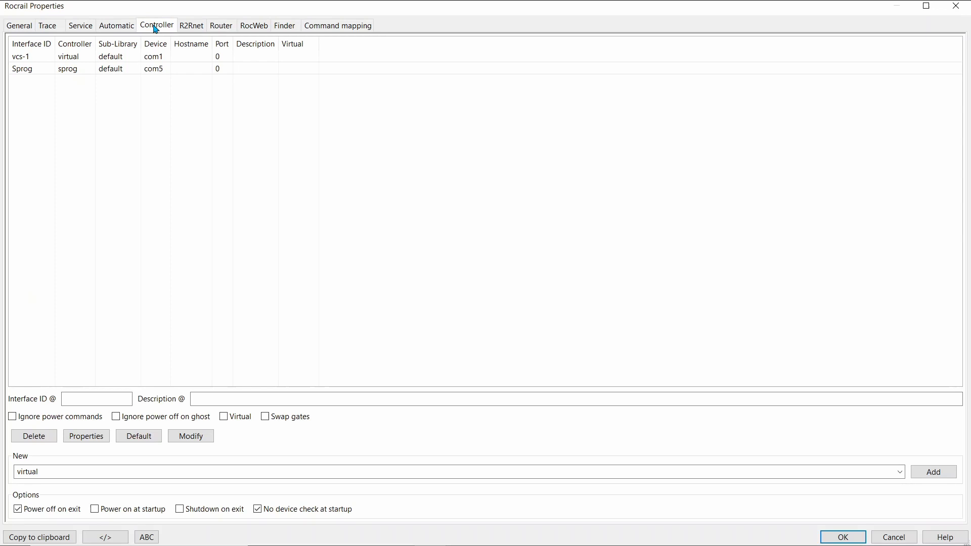
click(85, 69)
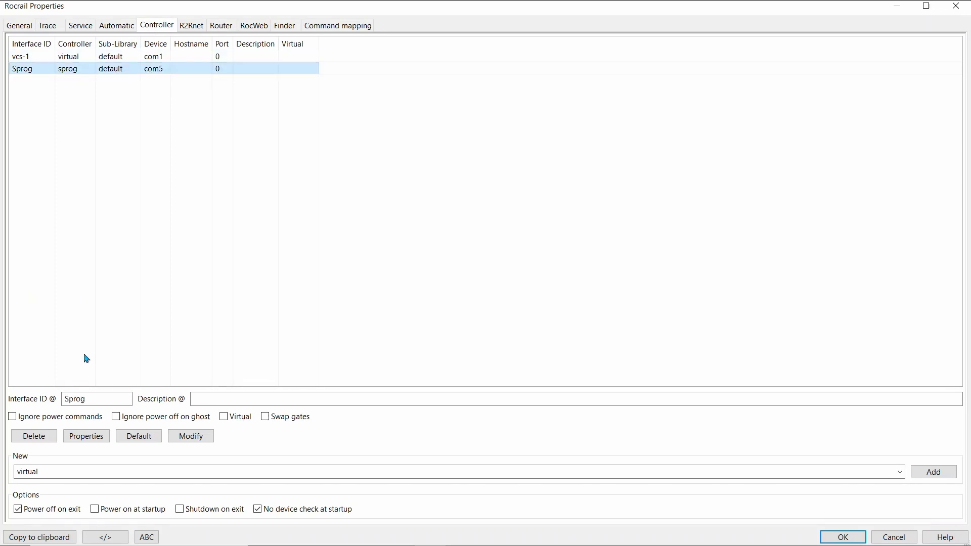
click(38, 440)
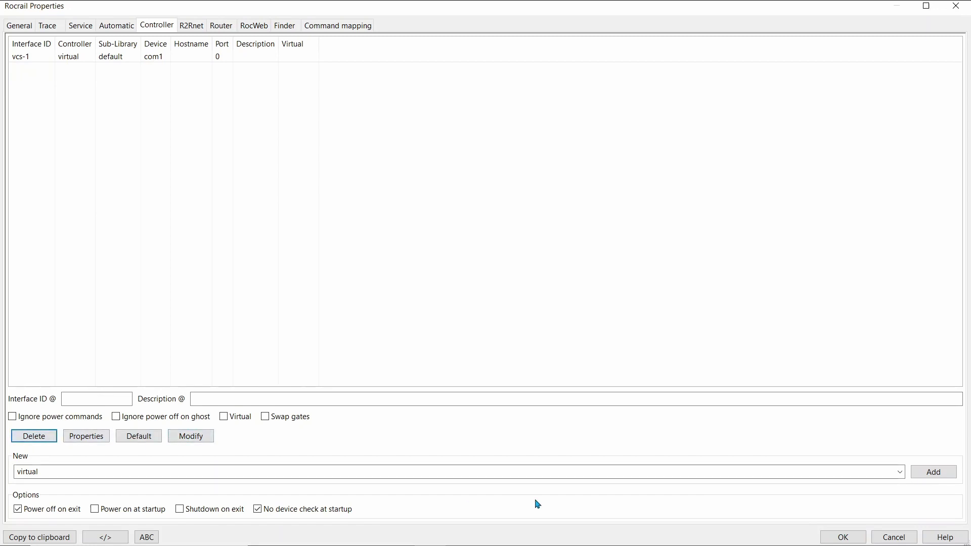
- Apply the Sprog removal and return to the Rocrail Properties controller settings
click(842, 537)
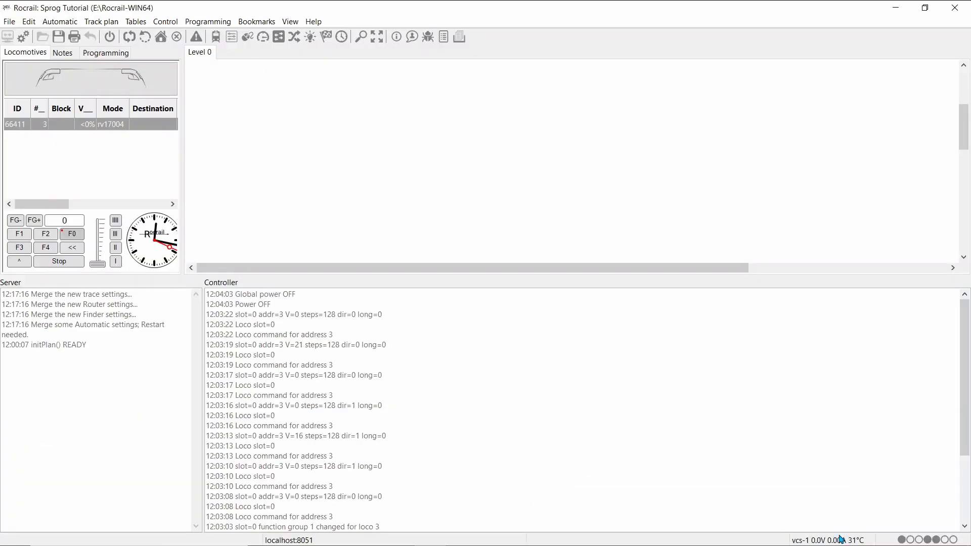
click(9, 21)
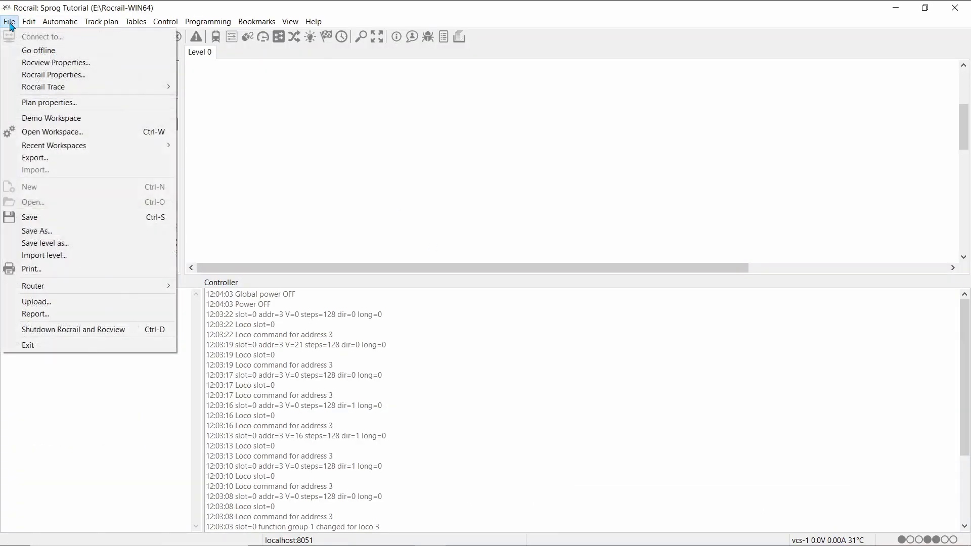
click(31, 76)
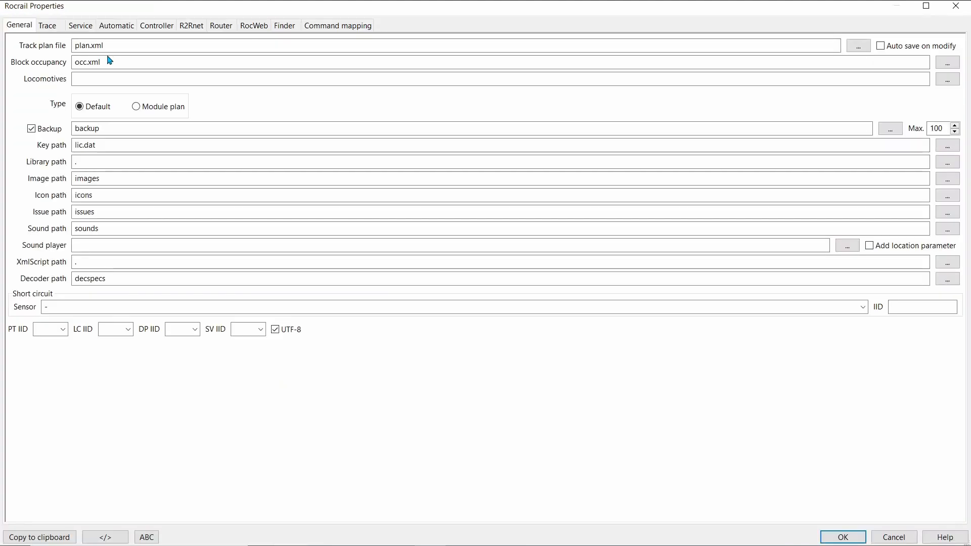
click(157, 27)
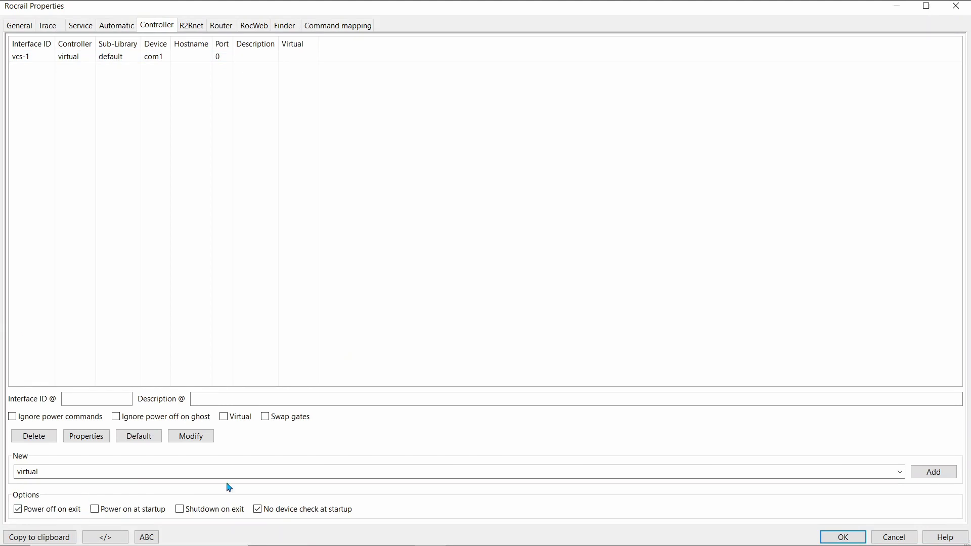
- Add an ecos controller entry and select the resulting NEW row on com1
click(900, 473)
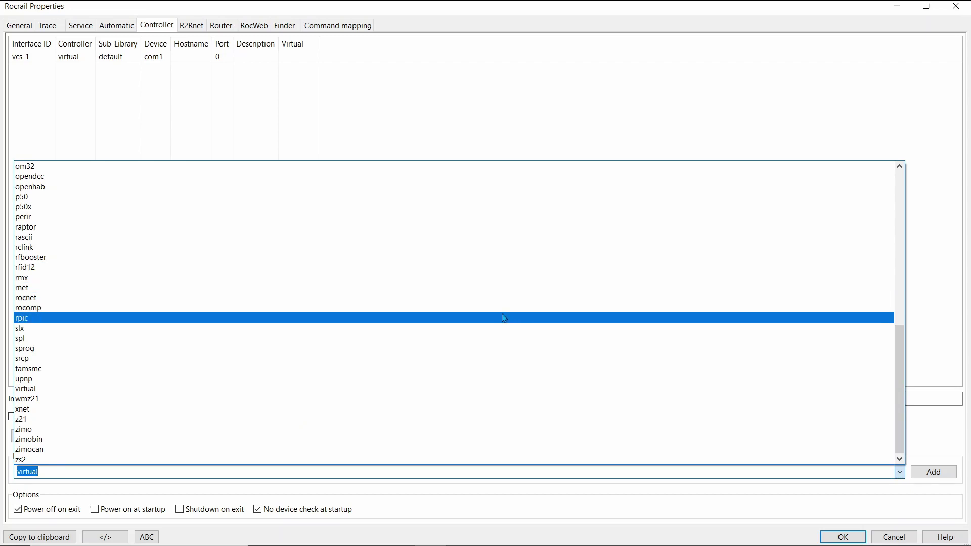
scroll(504, 317, up, 4)
scroll(504, 318, up, 8)
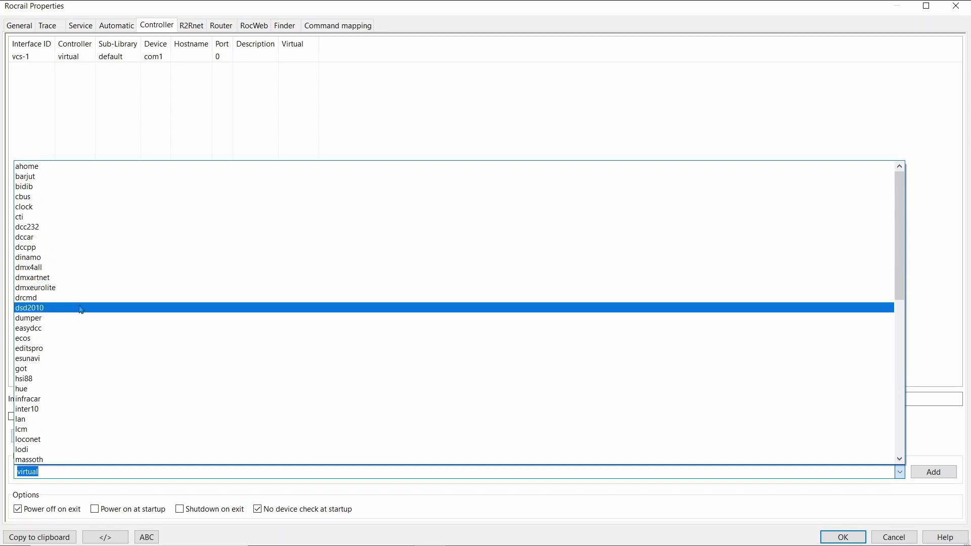
click(32, 342)
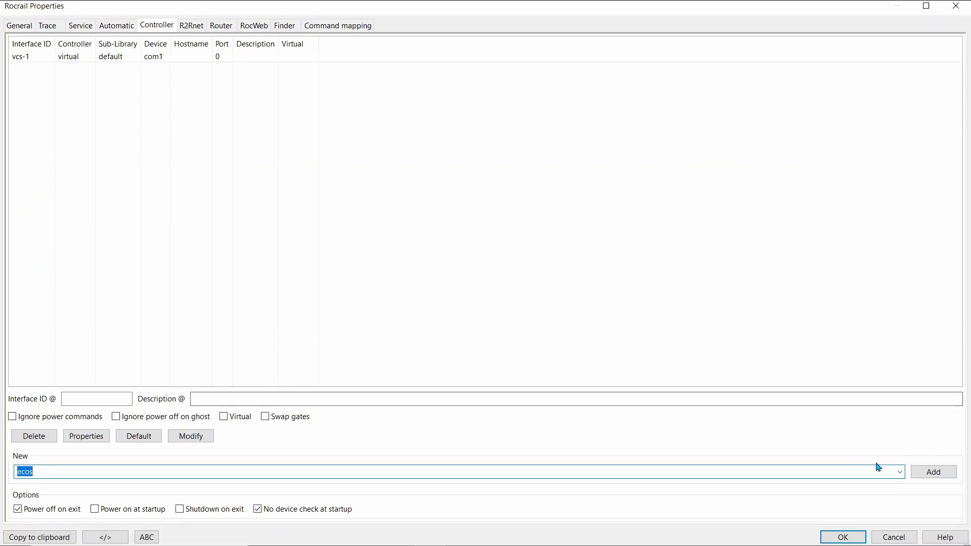
click(933, 471)
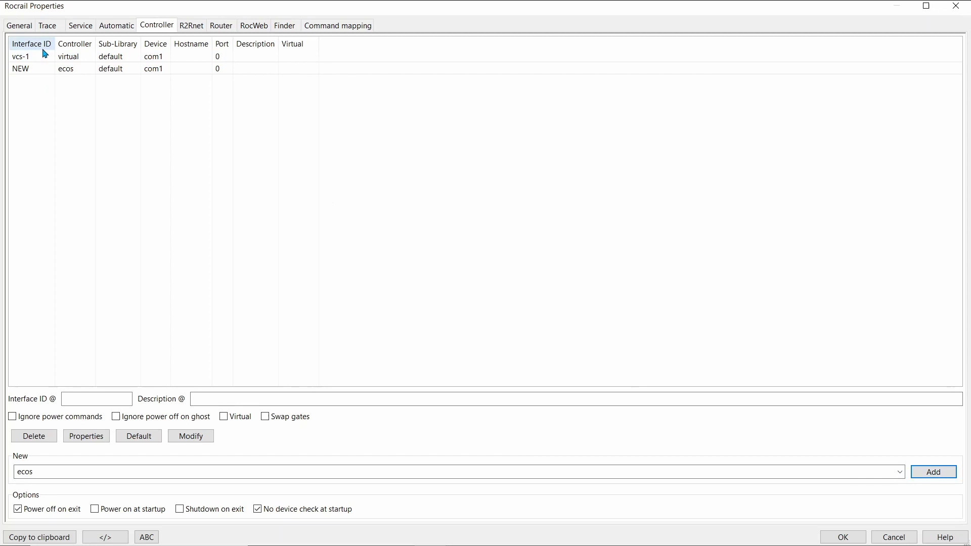
click(29, 70)
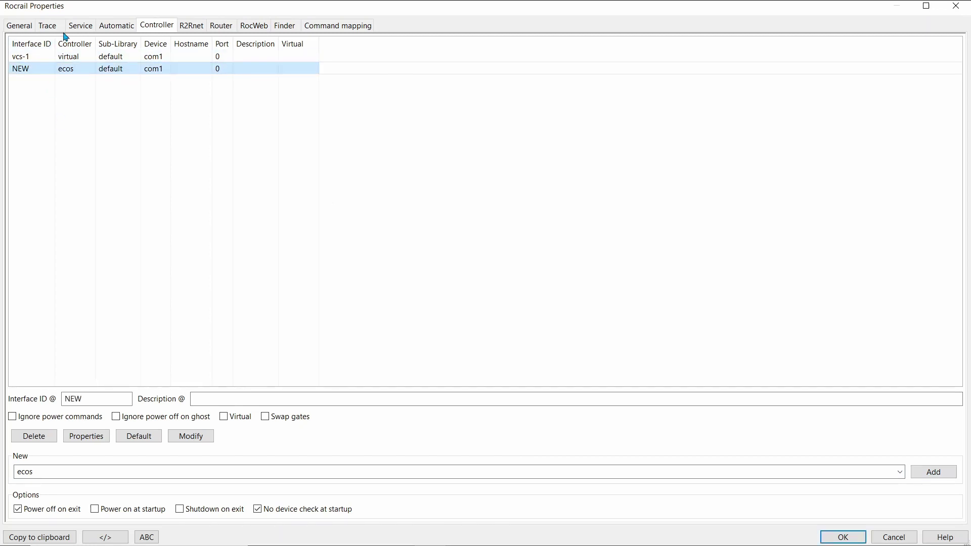
- Name the ecos controller EsoS with hostname 192.168.1.90 on port 15471
click(76, 440)
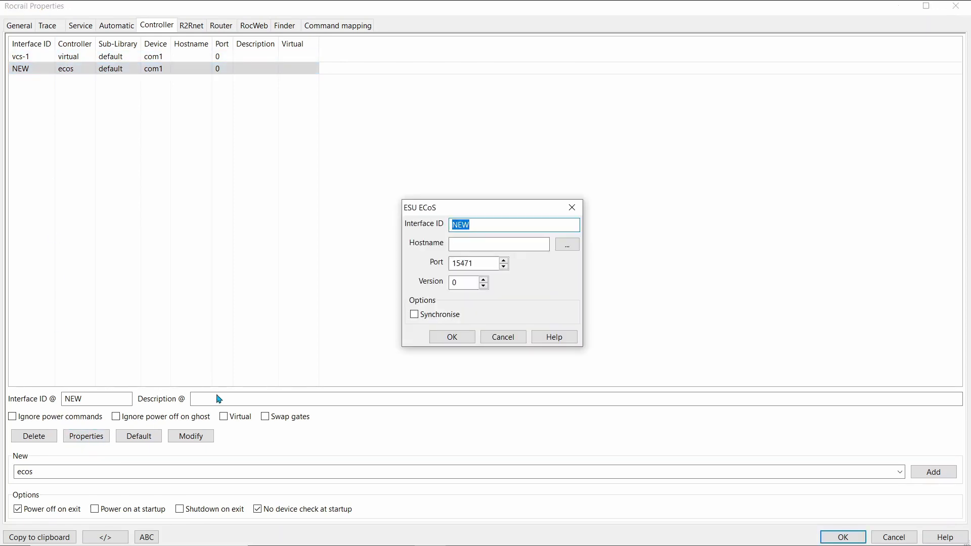
click(528, 230)
click(530, 247)
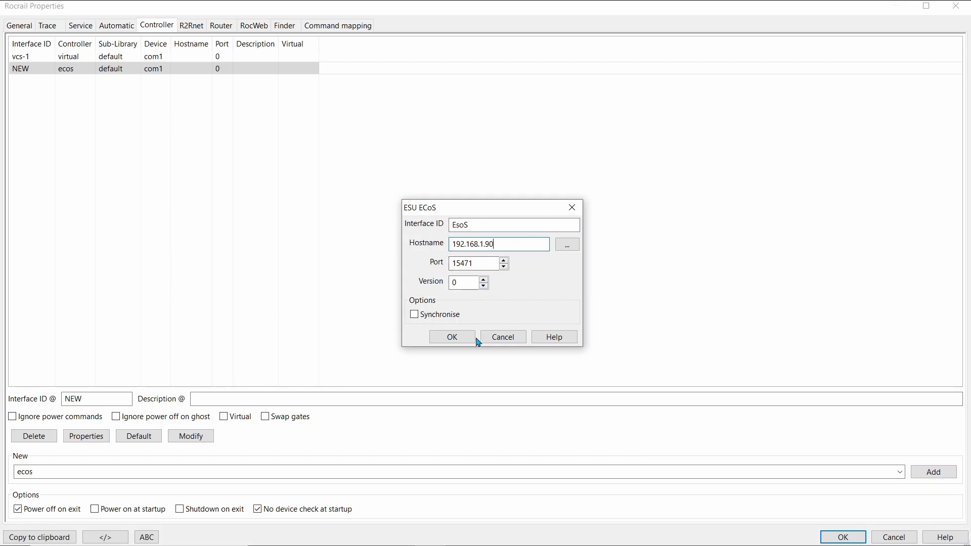
click(452, 338)
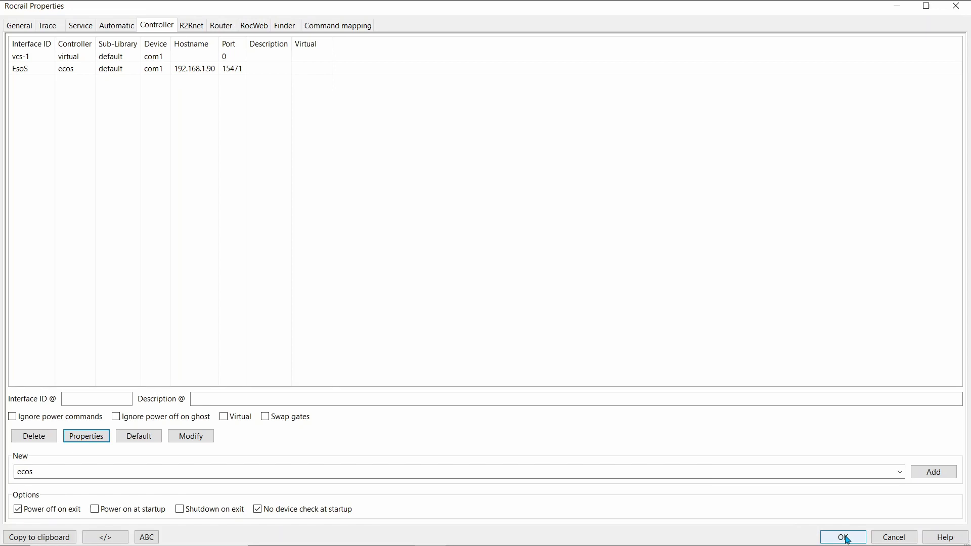
- Confirm Rocrail Properties with the EsoS controller, then clear the server and controller logs
click(843, 537)
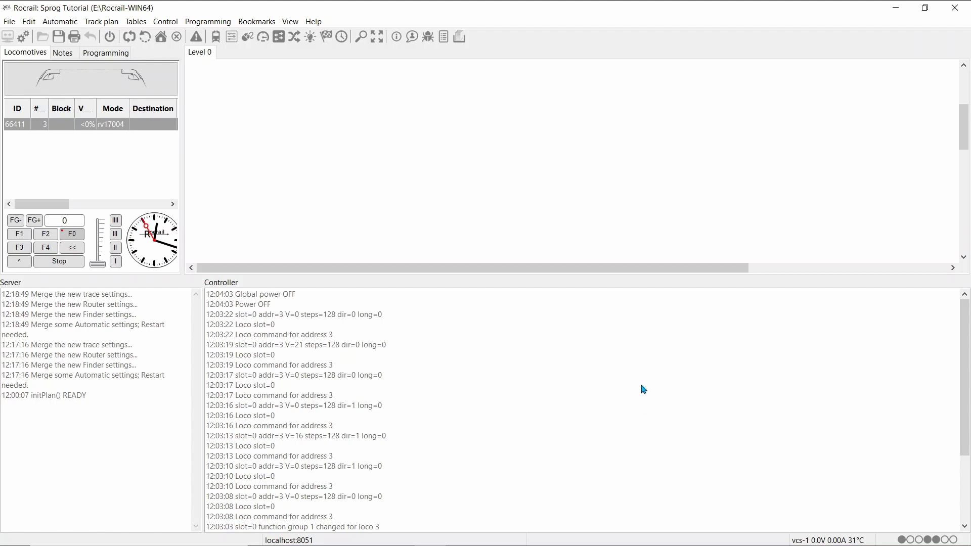
click(290, 21)
click(310, 38)
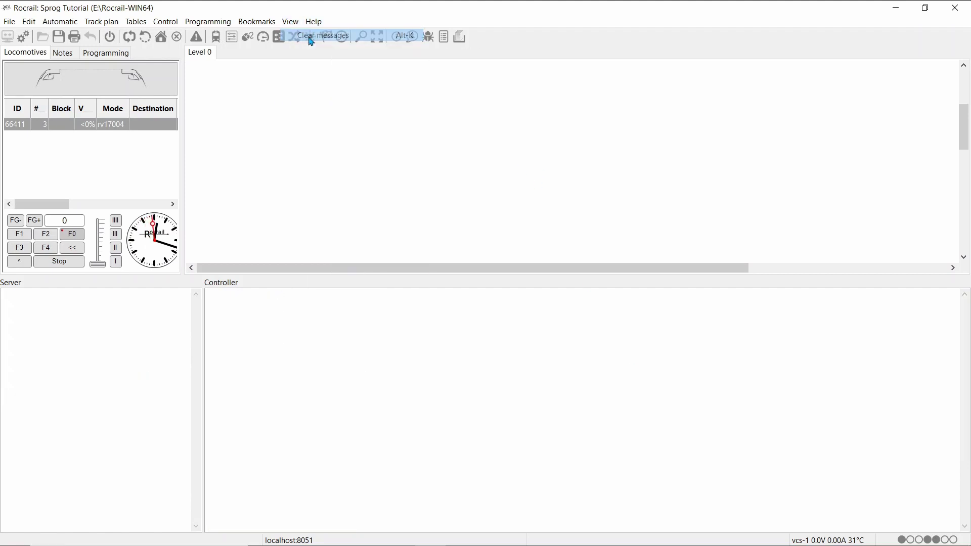
- Restart Rocrail maximized and reopen the Sprog Tutorial workspace from Recent Workspaces
click(959, 16)
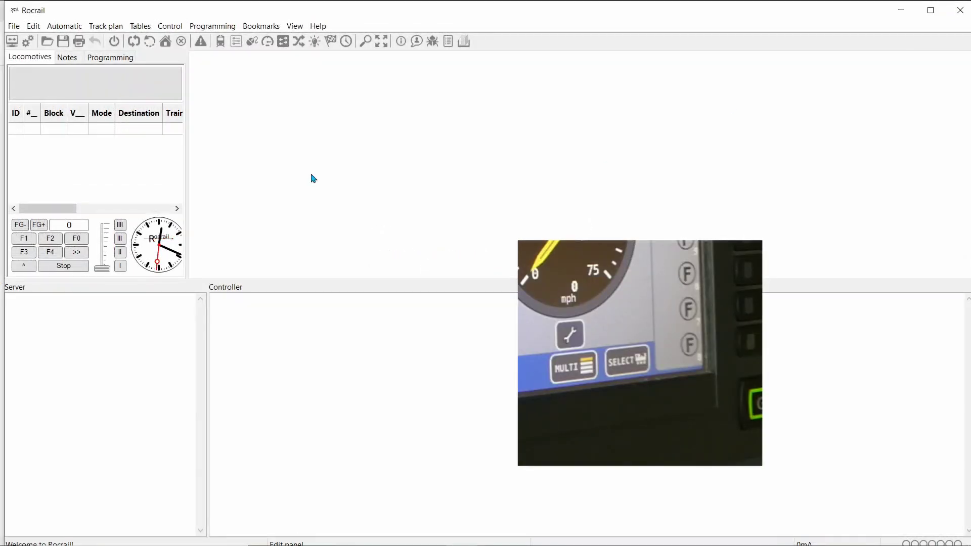
click(930, 10)
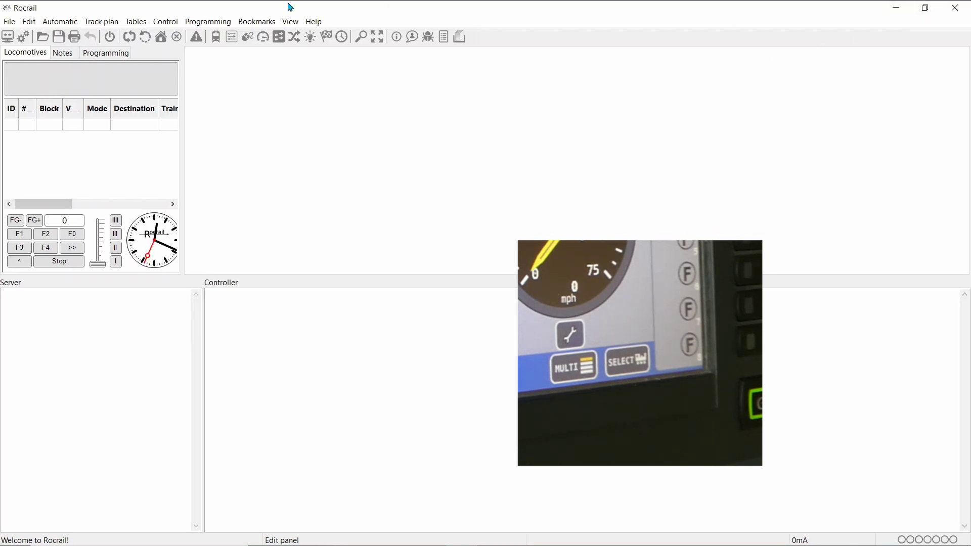
click(5, 23)
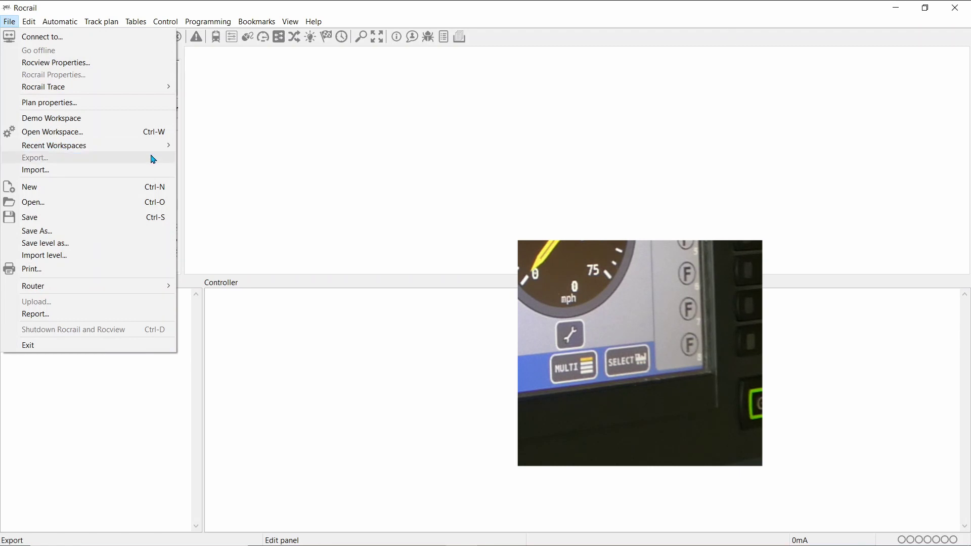
mouse_move(161, 146)
click(216, 146)
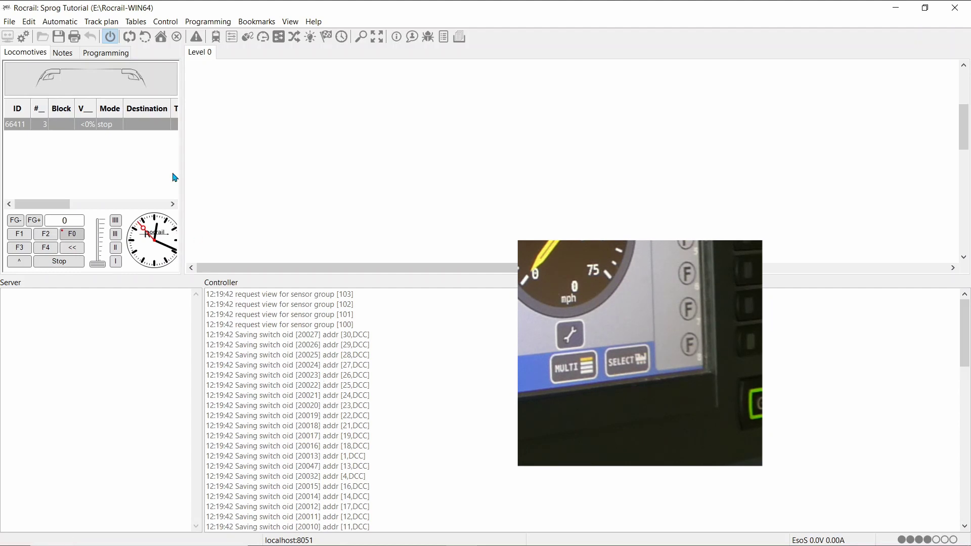
- Toggle track power off and on twice, finishing with global power on through EsoS
click(110, 37)
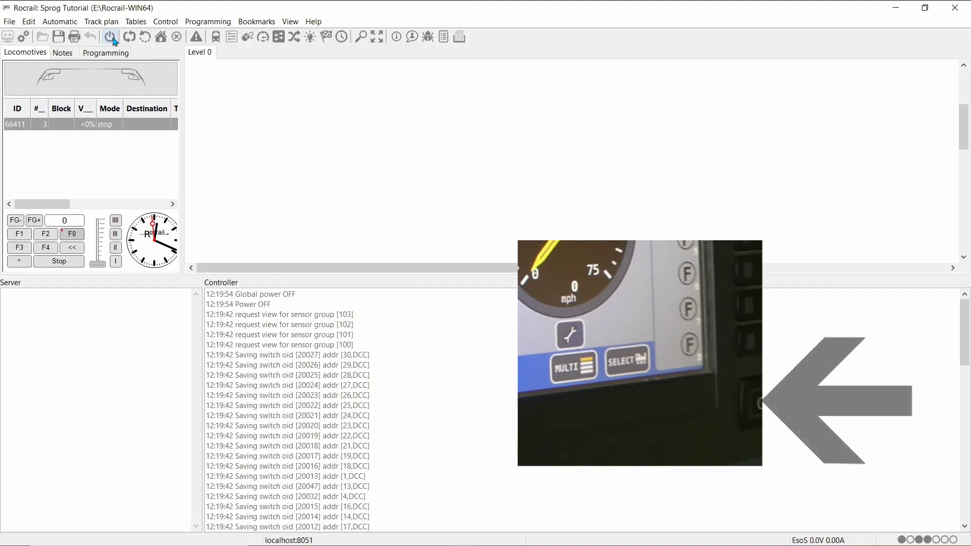
click(113, 39)
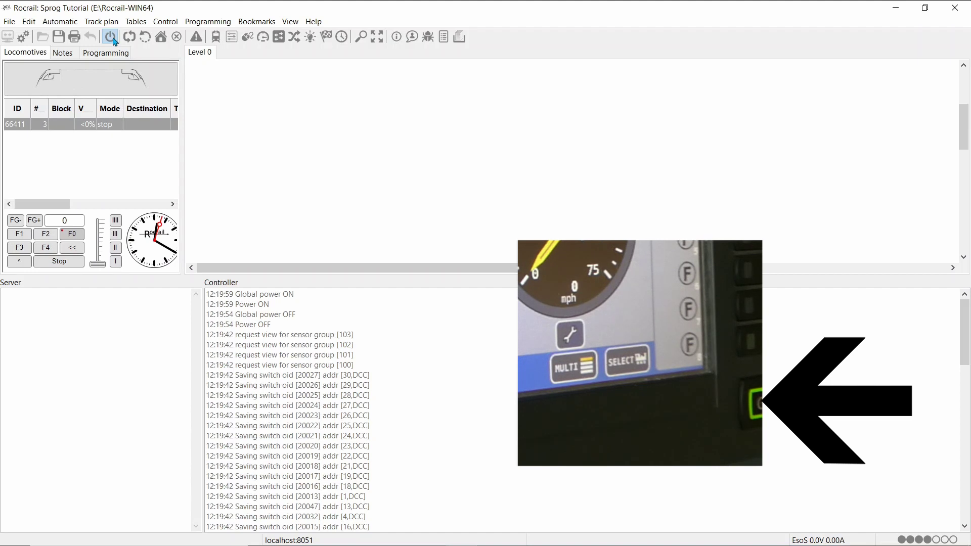
click(114, 40)
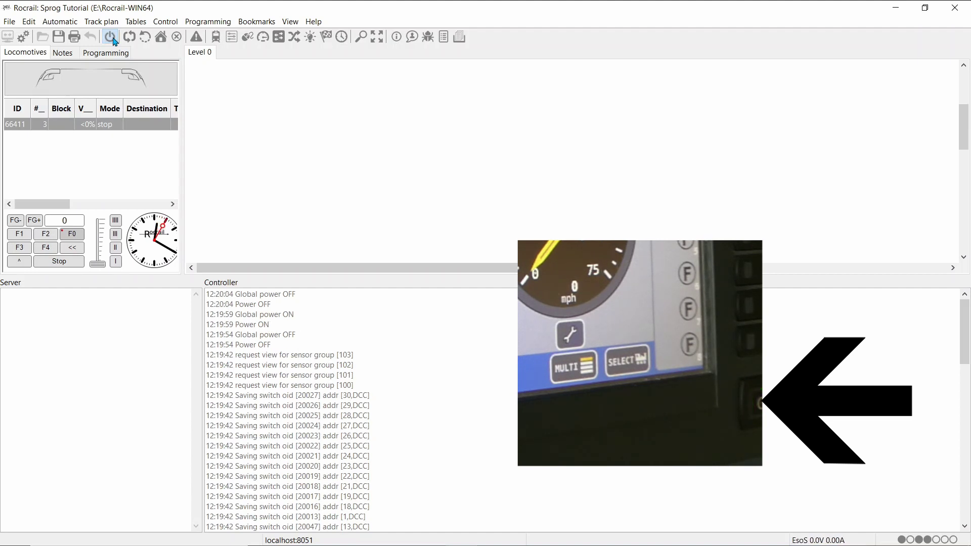
click(114, 40)
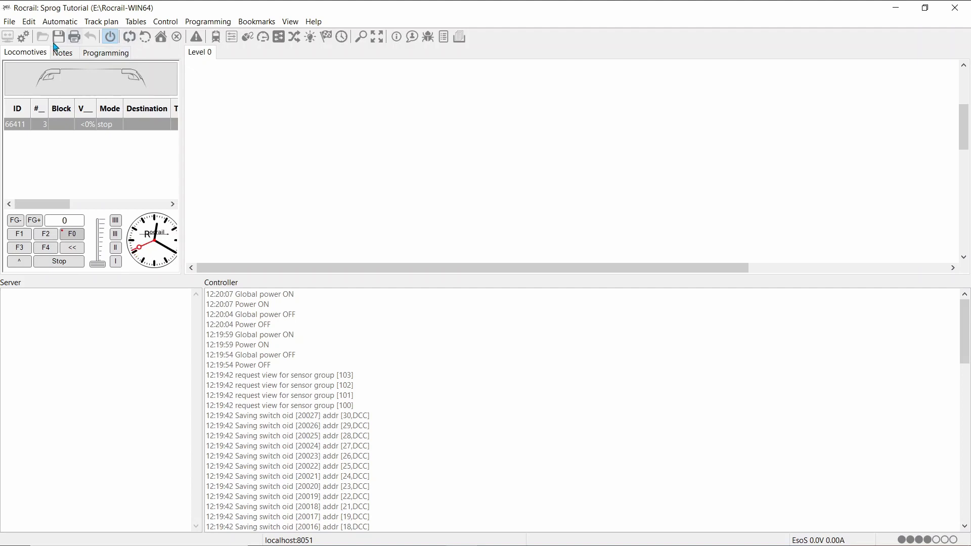
- With power off, add a new locomotive in the Locomotives table and start entering ID 'Malcolm'
click(110, 38)
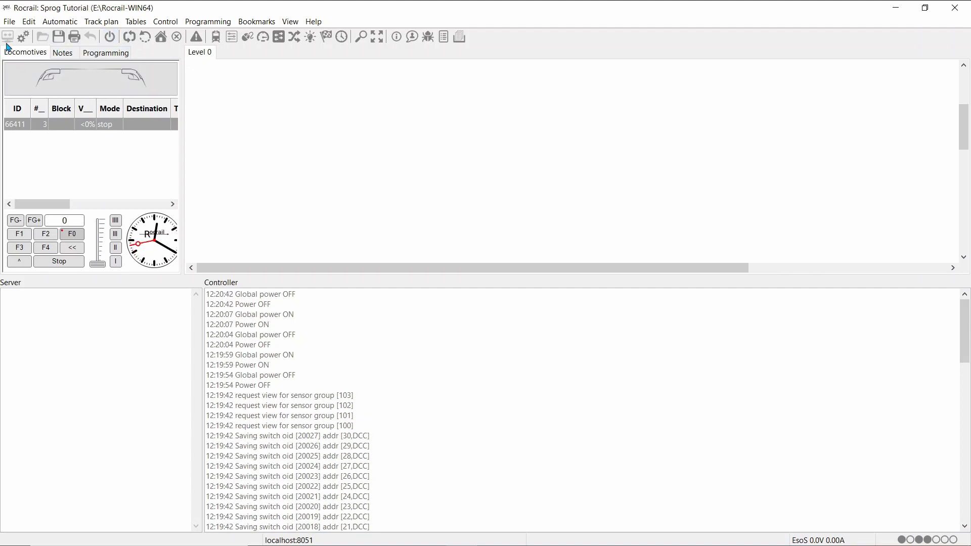
click(135, 22)
click(152, 51)
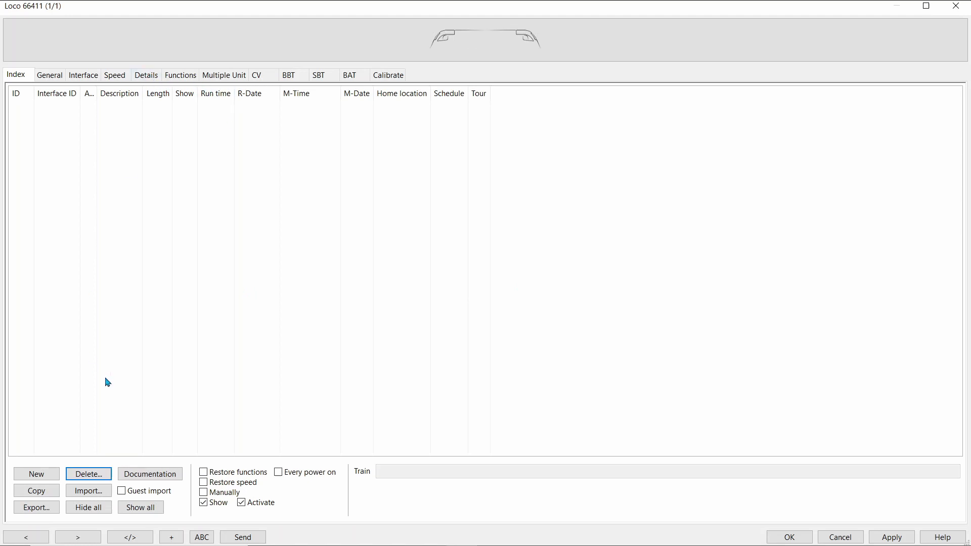
click(33, 478)
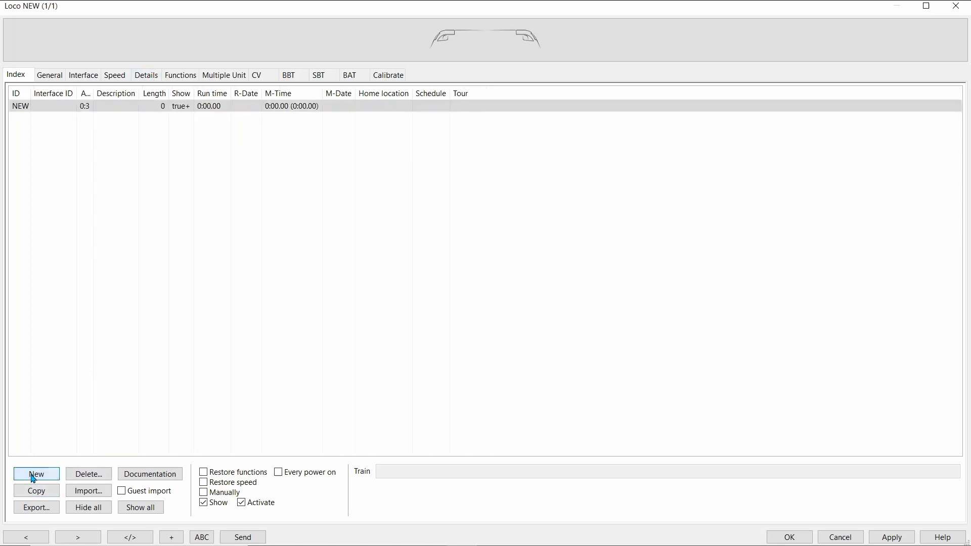
click(50, 75)
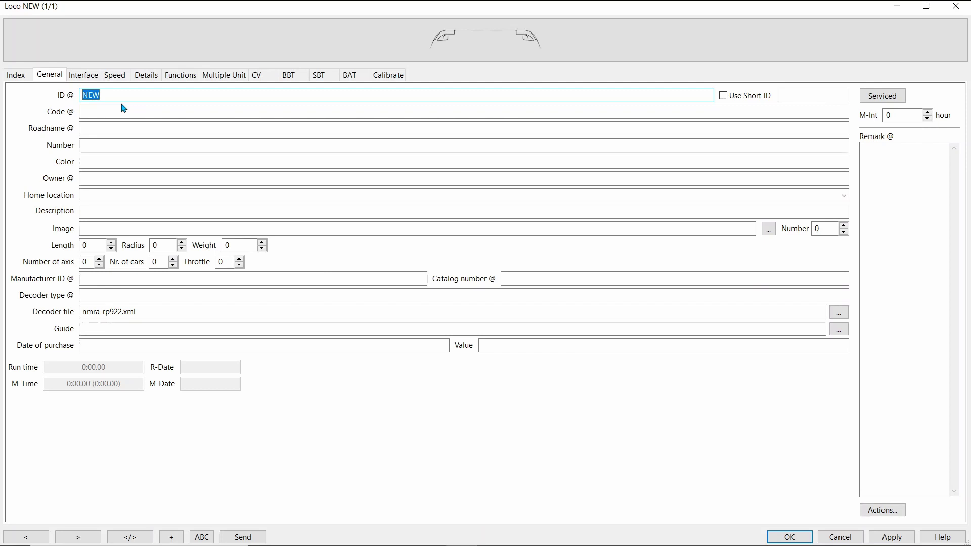
text(M)
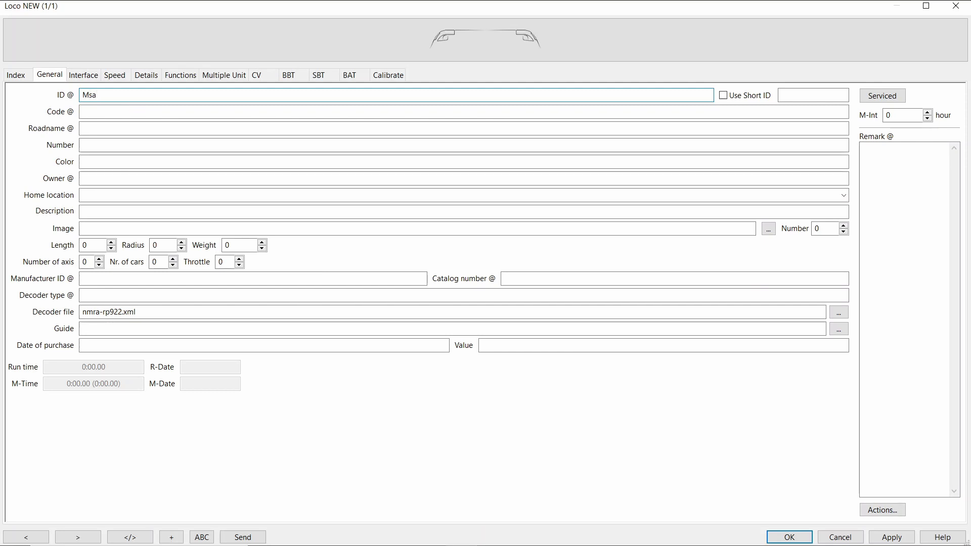
text(sa)
key(BackSpace)
key(BackSpace)
text(a)
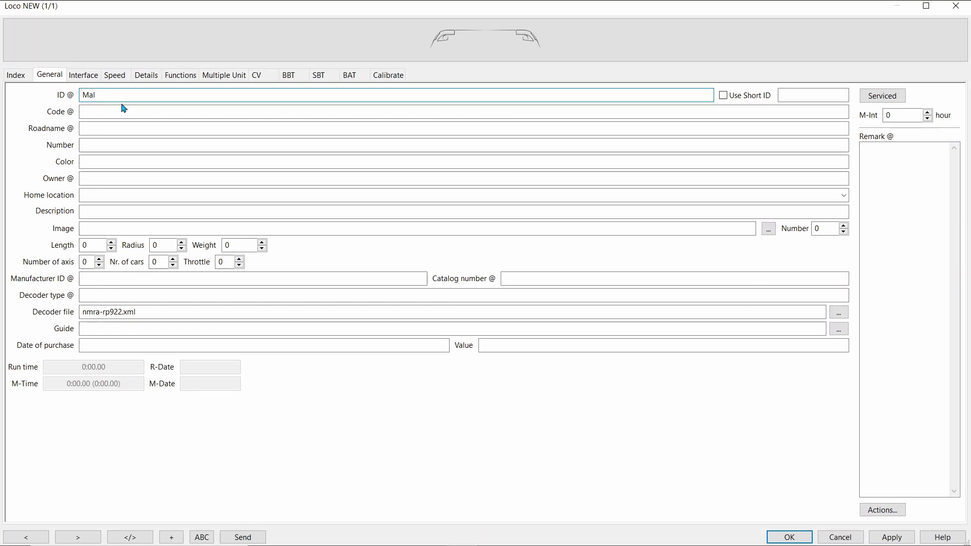
text(lcolm)
- Assign Malcolm to the EsoS interface at address 3 and save it to the locomotive list
click(88, 78)
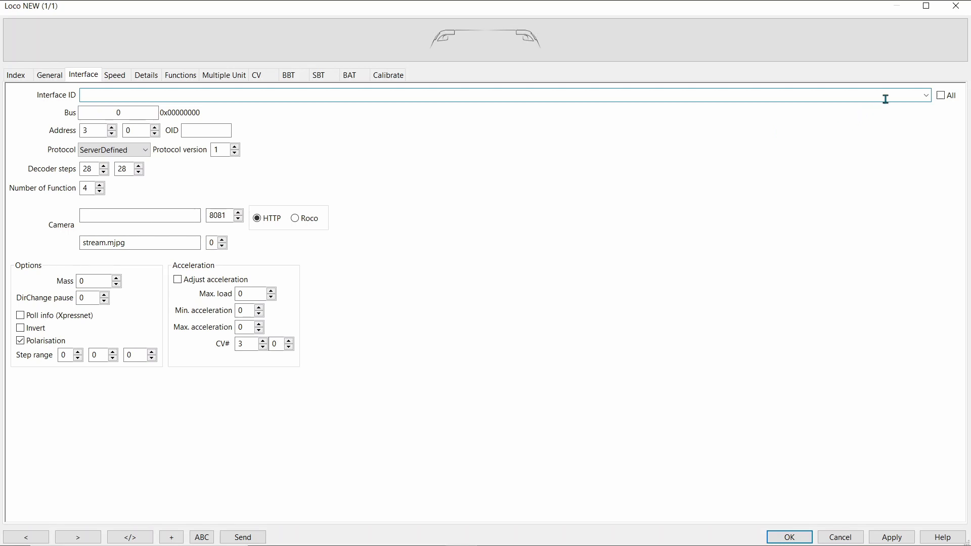
click(926, 99)
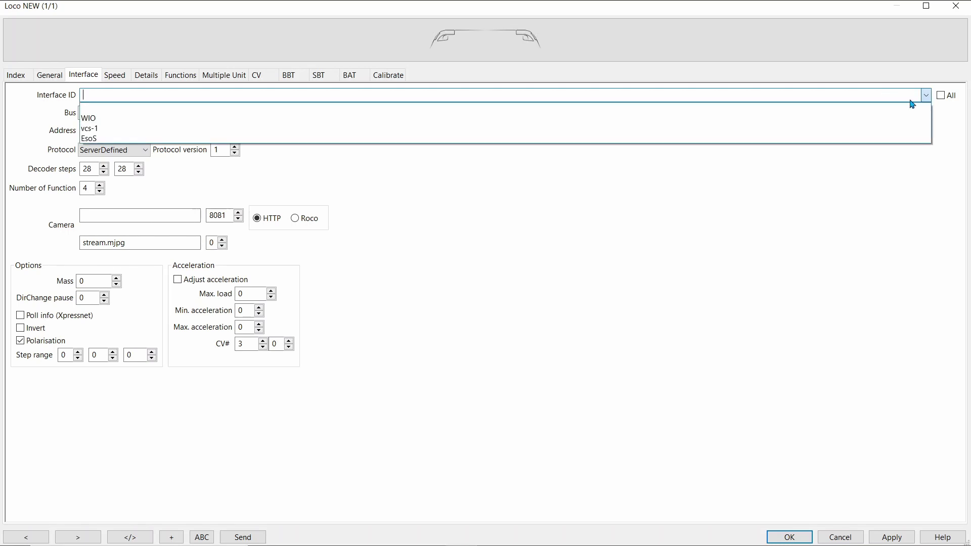
click(88, 140)
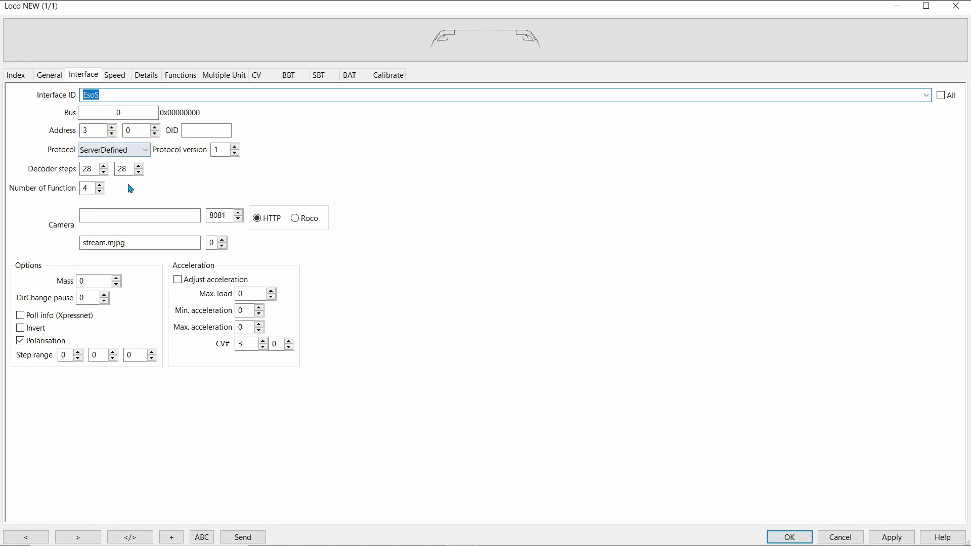
click(890, 538)
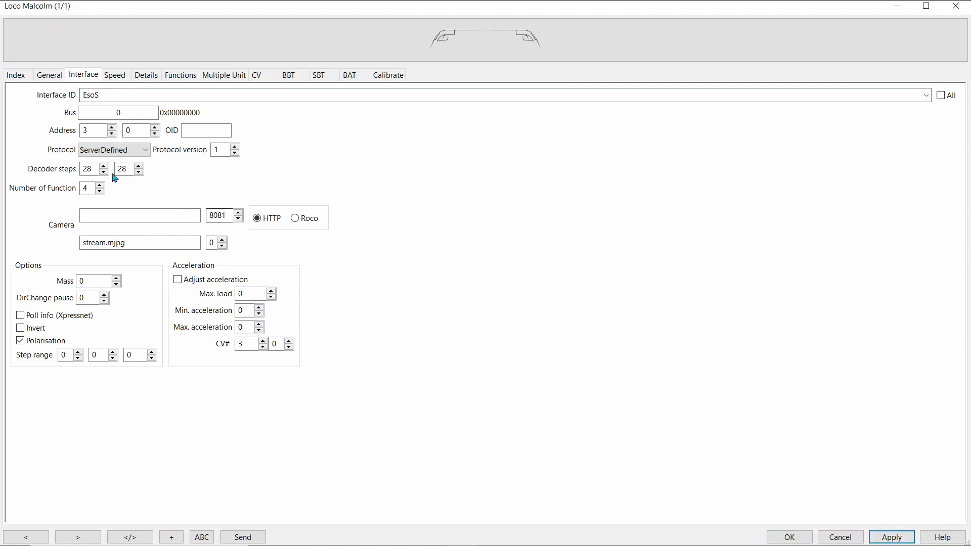
double_click(104, 131)
text(3)
click(53, 76)
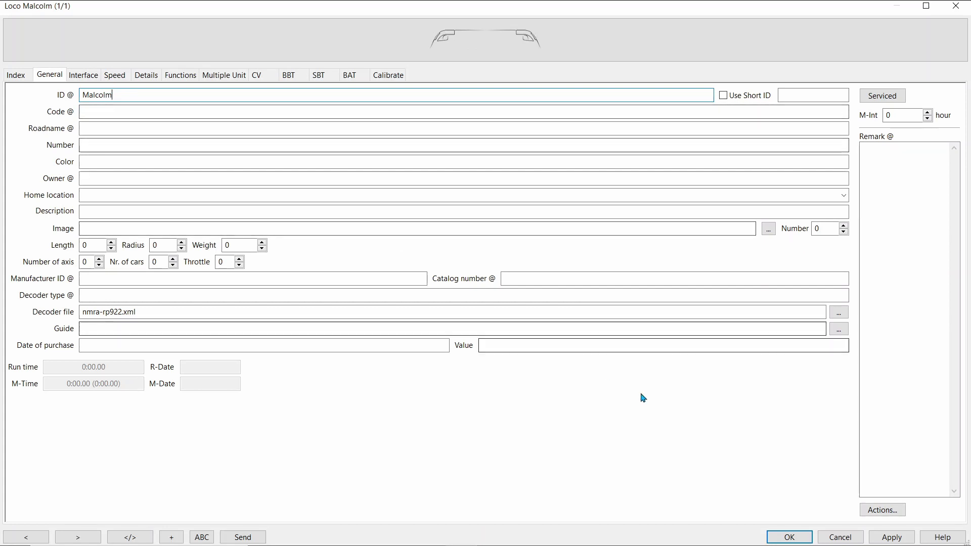
click(884, 537)
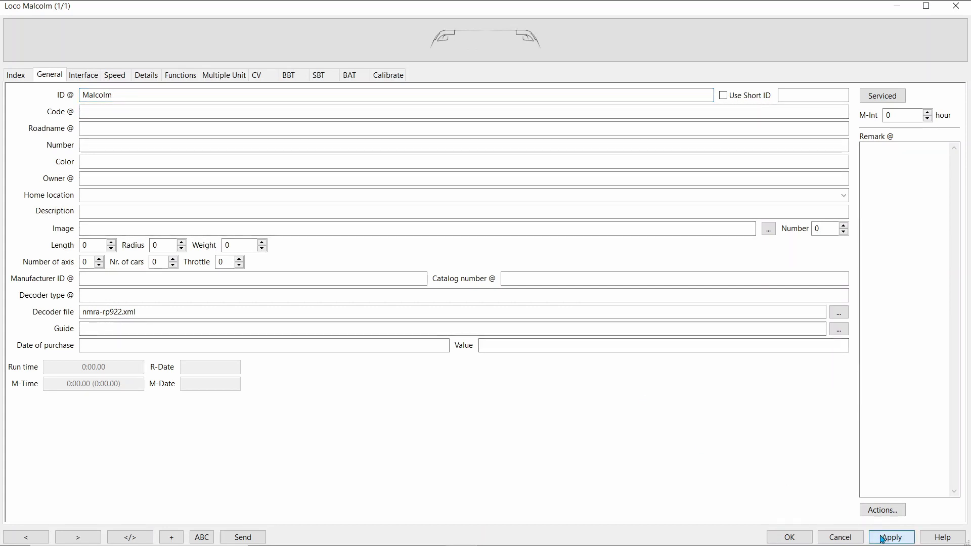
click(790, 538)
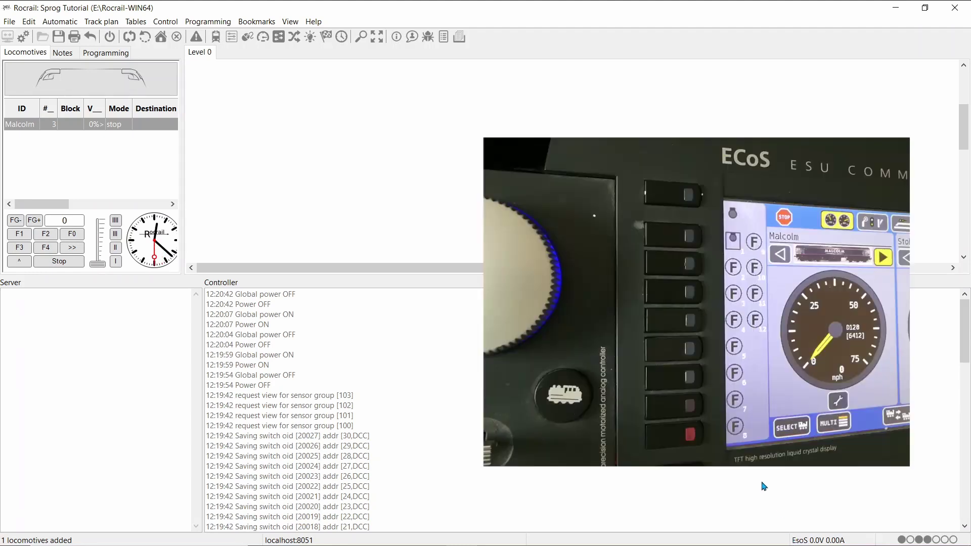
- Restore track power, throttle Malcolm up to 26 (V=33 on the ECoS), then stop at 0
click(109, 36)
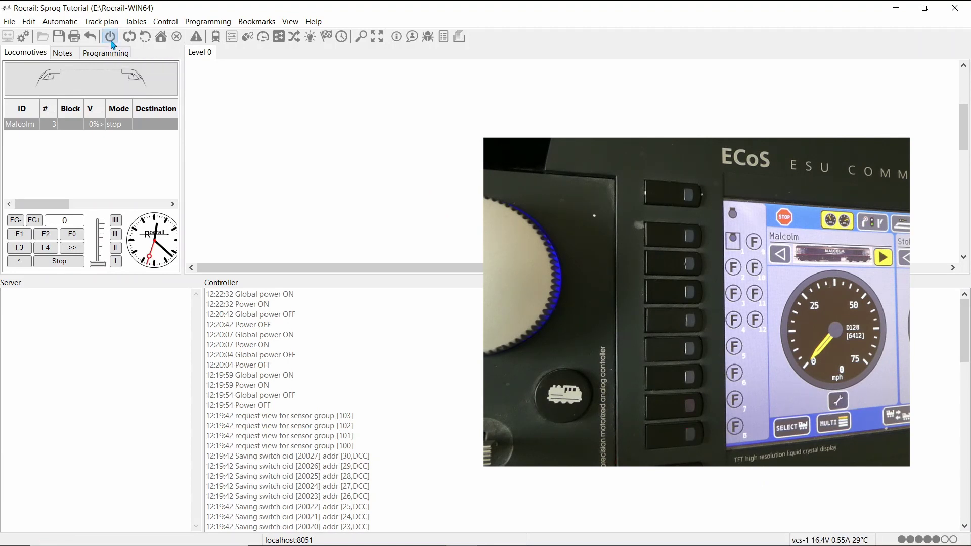
click(102, 259)
drag(102, 259, 102, 257)
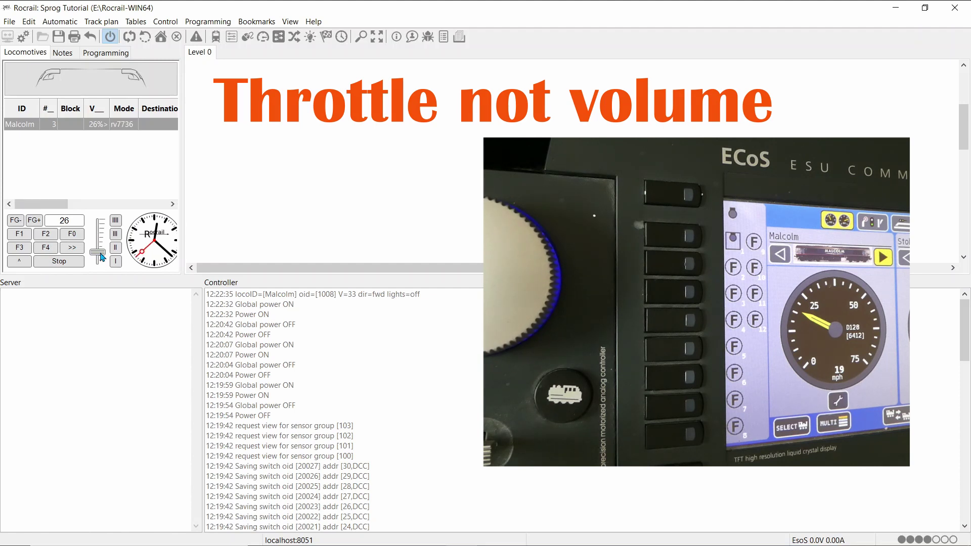
drag(101, 258, 96, 289)
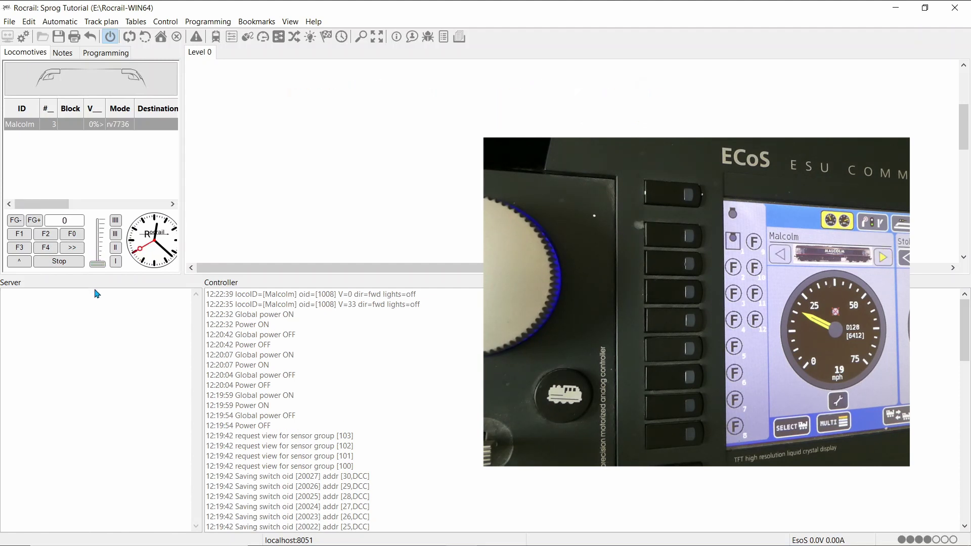